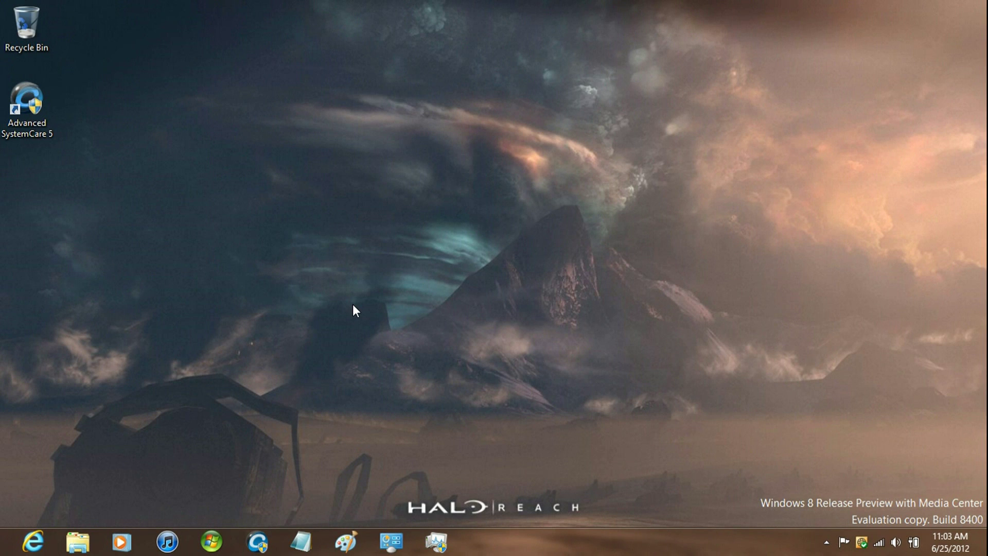
Bring up the Start screen and launch the Music app.
{"action": "key", "text": "super"}
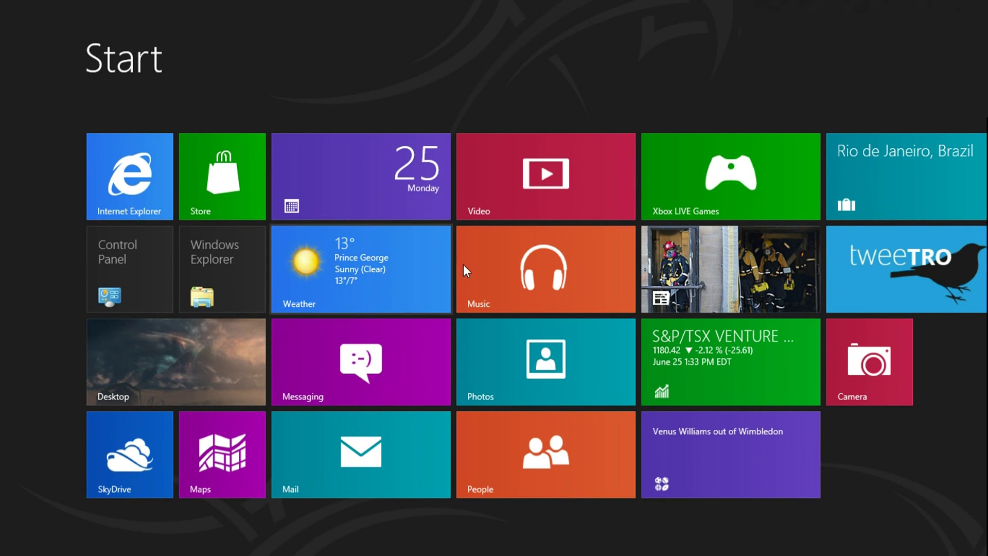
{"action": "left_click", "coordinate": [524, 267]}
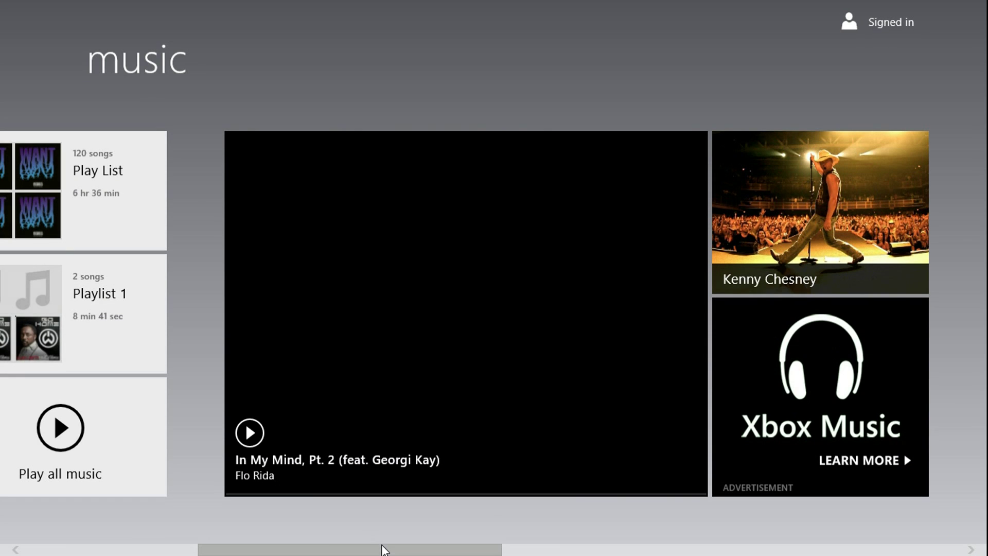
Scroll the Music hub left to the my music section with Black & Yellow and two playlists.
{"action": "scroll", "coordinate": [258, 535], "scroll_direction": "left", "scroll_amount": 5}
{"action": "scroll", "coordinate": [198, 529], "scroll_direction": "left", "scroll_amount": 2}
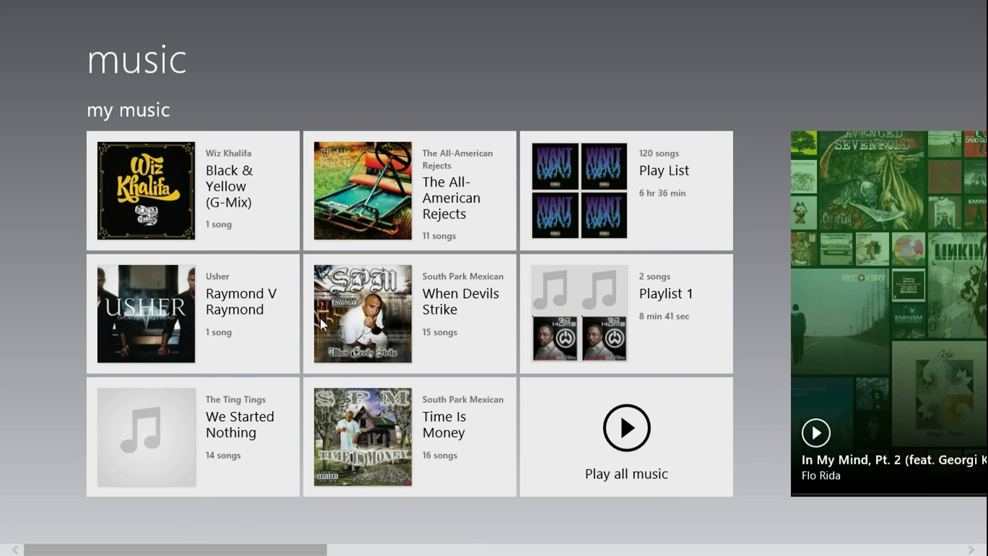
Open the full my music library and list it as songs sorted a to z.
{"action": "left_click", "coordinate": [150, 116]}
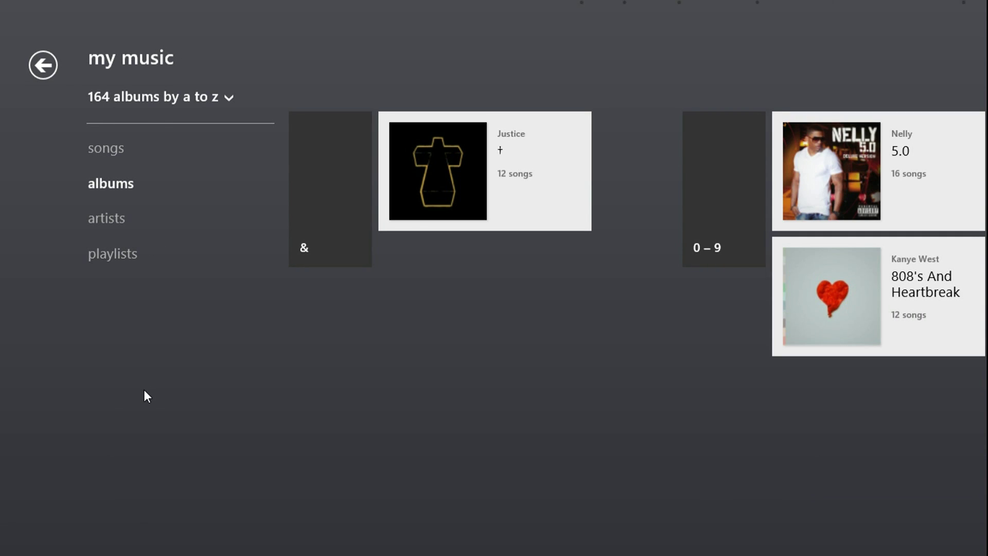
{"action": "left_click", "coordinate": [101, 147]}
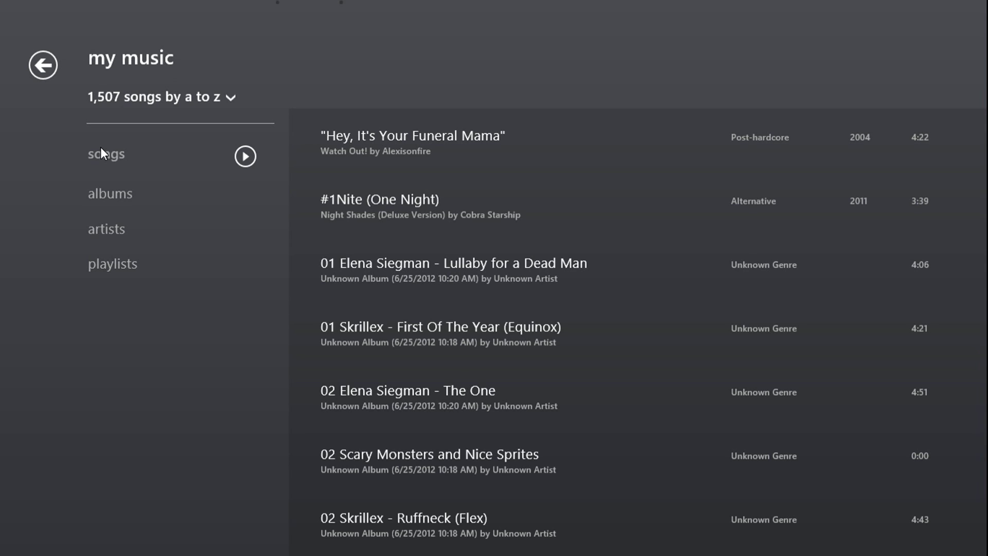
{"action": "left_click", "coordinate": [232, 99]}
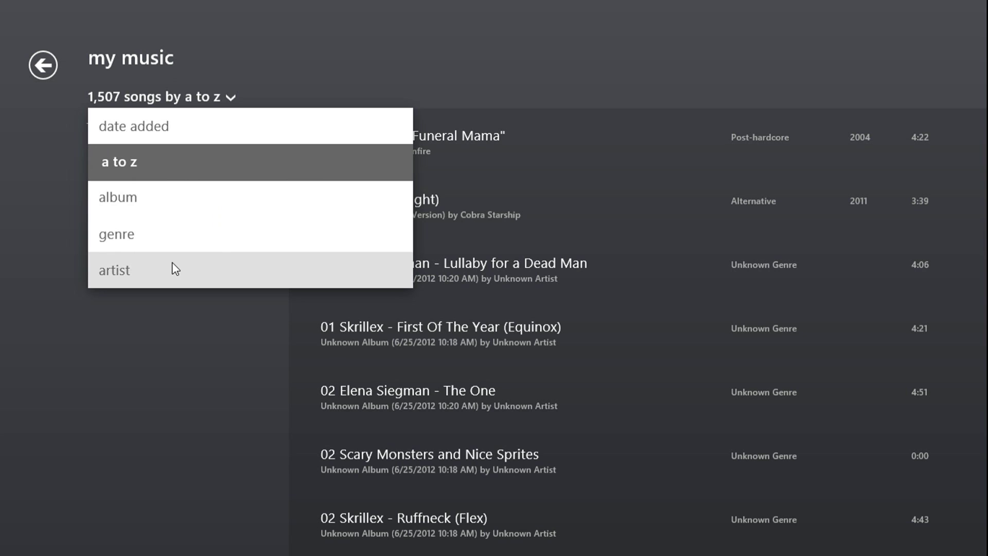
{"action": "left_click", "coordinate": [153, 373]}
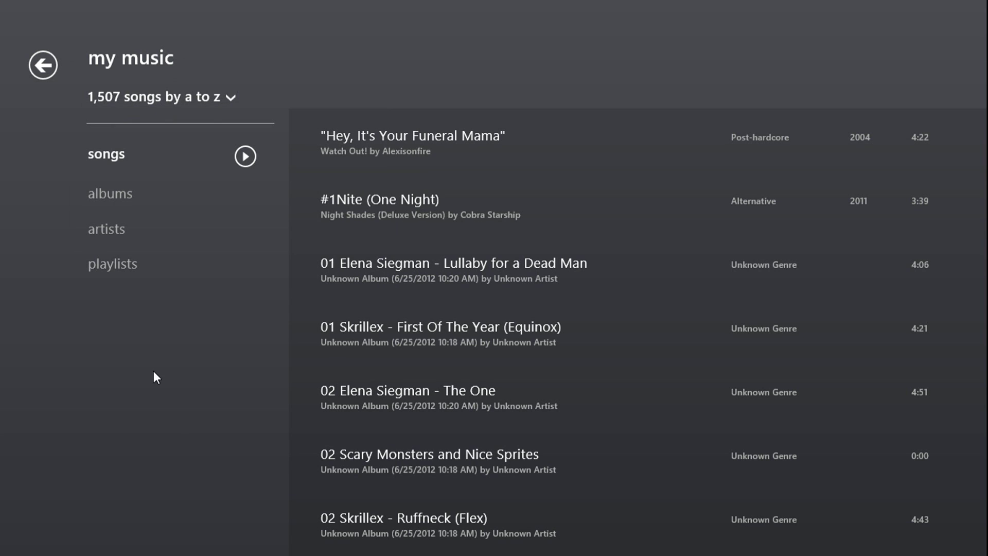
Browse the library by albums and by artists, then show the playlists view.
{"action": "left_click", "coordinate": [126, 200]}
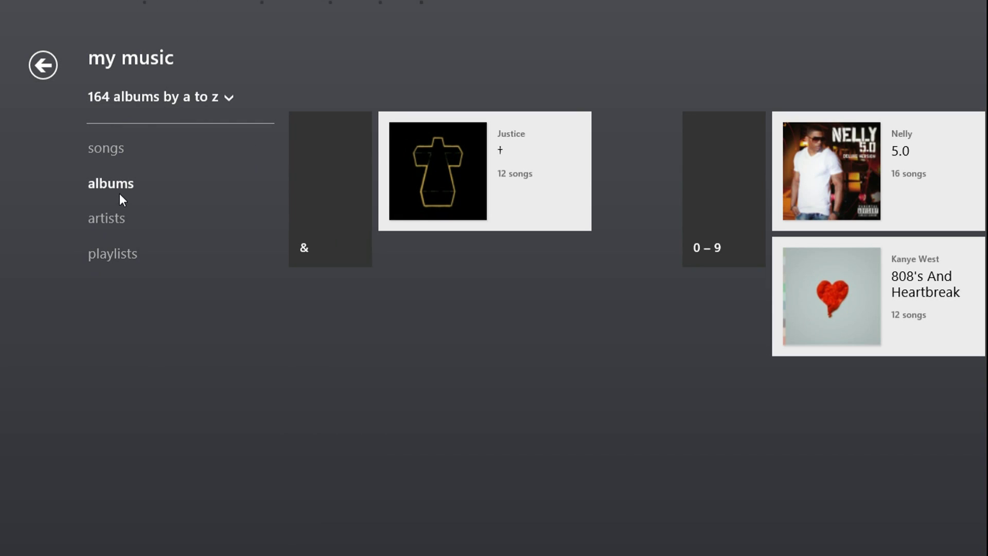
{"action": "left_click", "coordinate": [218, 96]}
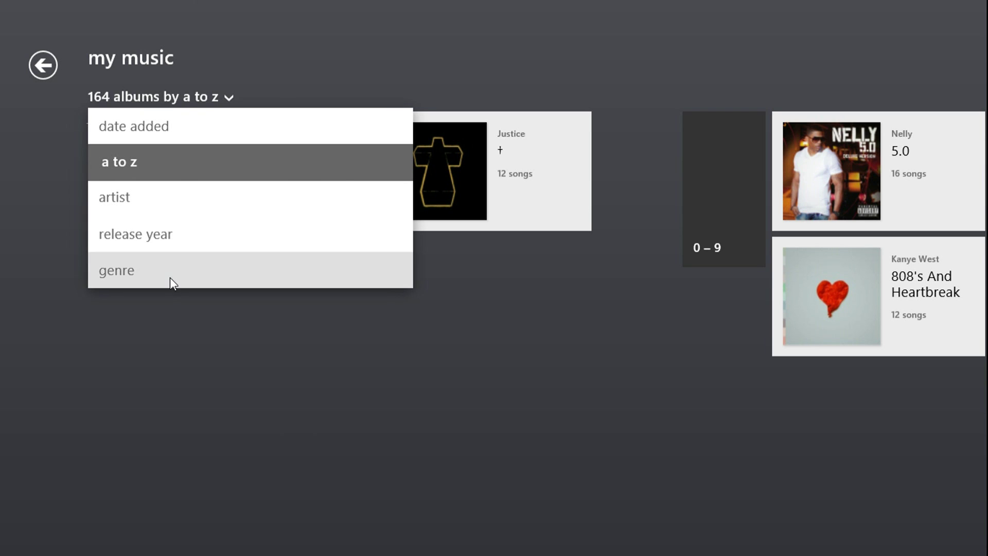
{"action": "left_click", "coordinate": [168, 334]}
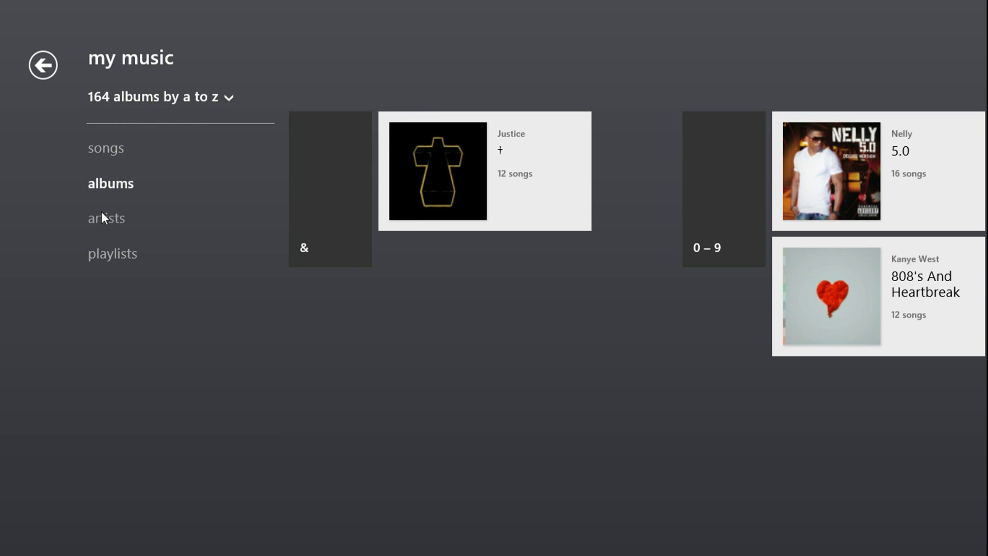
{"action": "left_click", "coordinate": [102, 213]}
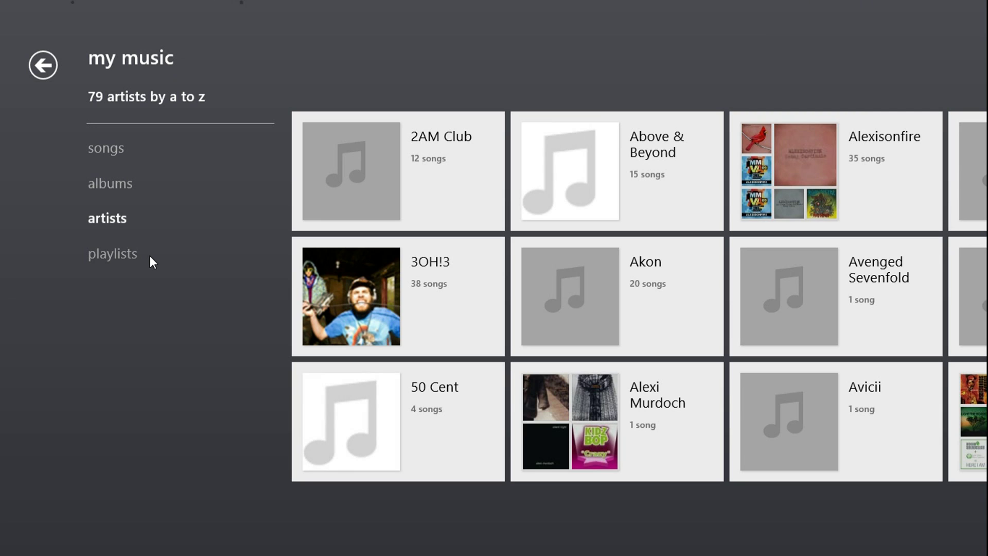
{"action": "left_click", "coordinate": [113, 255]}
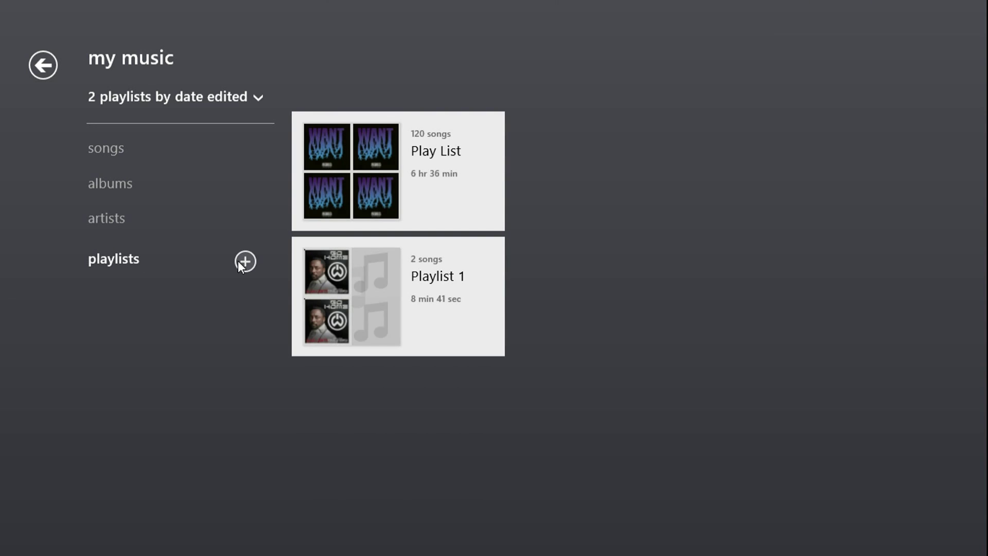
Create an empty playlist under the default name New Playlist, then return to the 164 albums.
{"action": "left_click", "coordinate": [238, 260]}
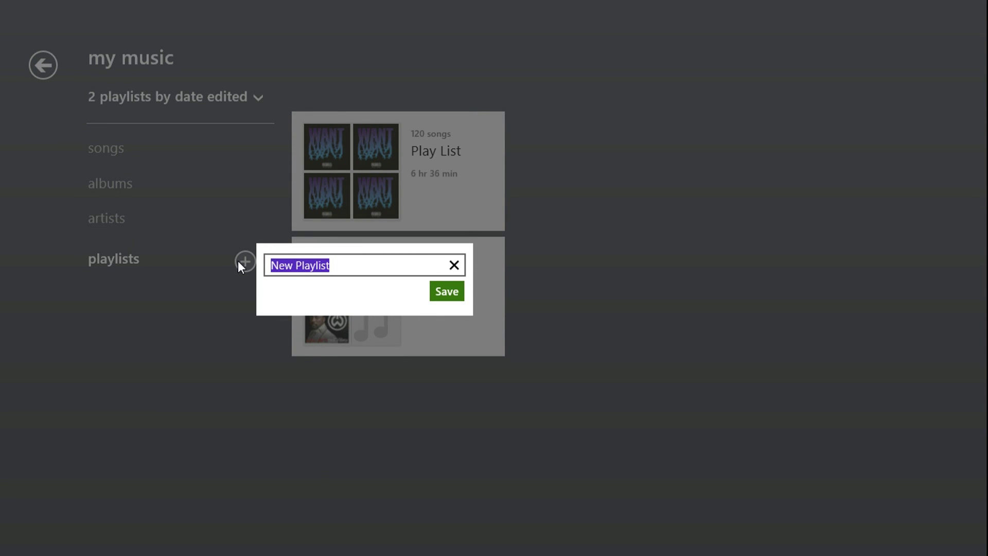
{"action": "key", "text": "Escape"}
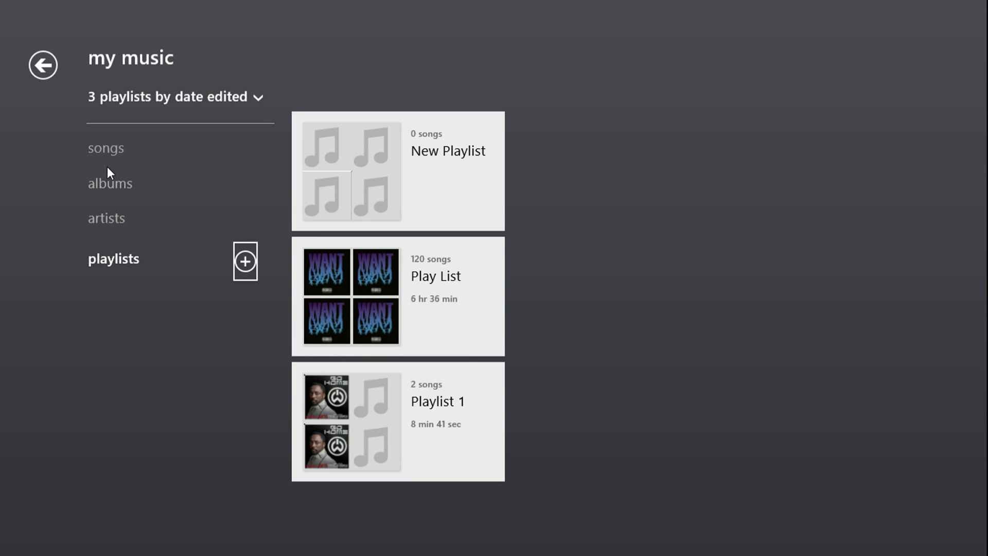
{"action": "left_click", "coordinate": [108, 186]}
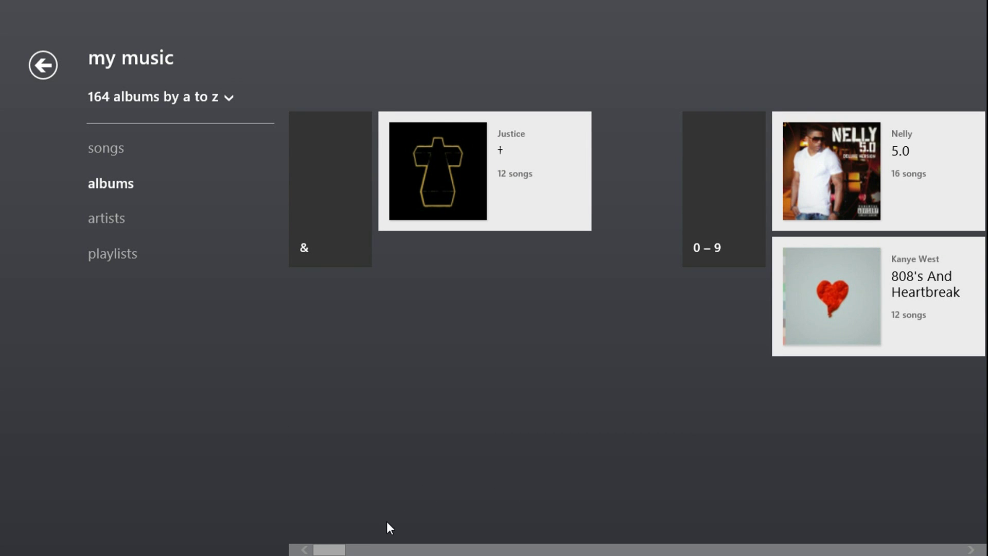
Open Flo Rida's Wild Ones (Deluxe Version) album and play track 5, In My Mind, Pt. 2.
{"action": "left_click_drag", "start_coordinate": [330, 550], "coordinate": [926, 553]}
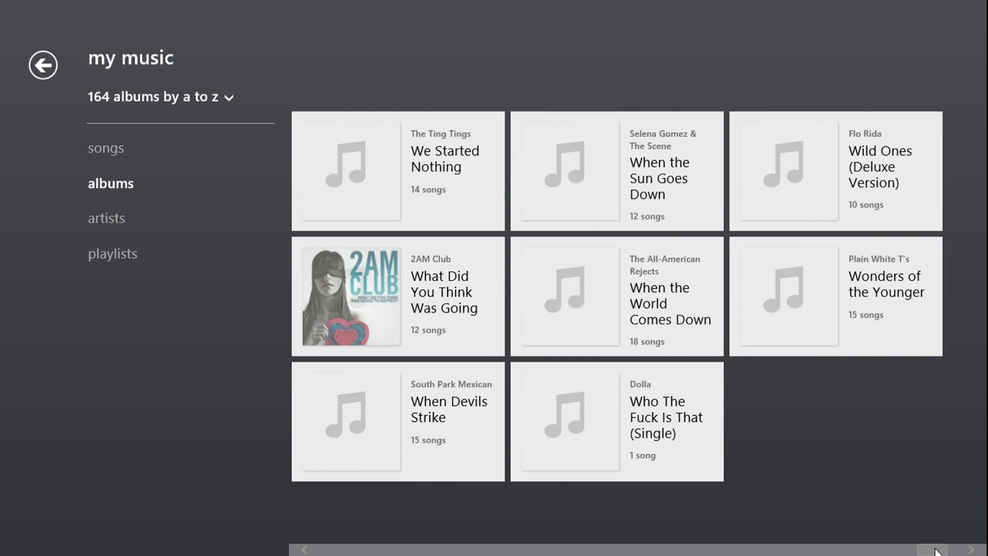
{"action": "left_click", "coordinate": [878, 186]}
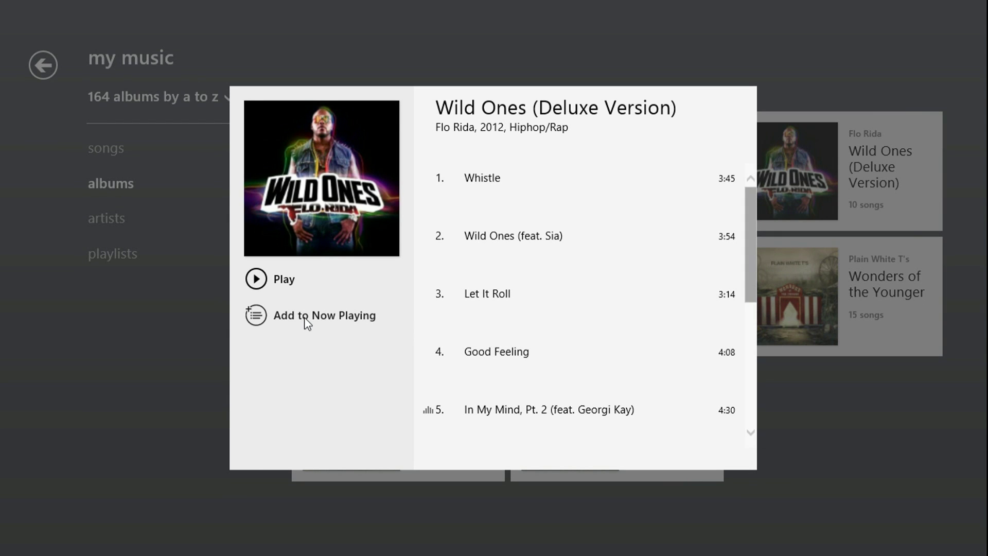
{"action": "left_click_drag", "start_coordinate": [748, 216], "coordinate": [756, 281]}
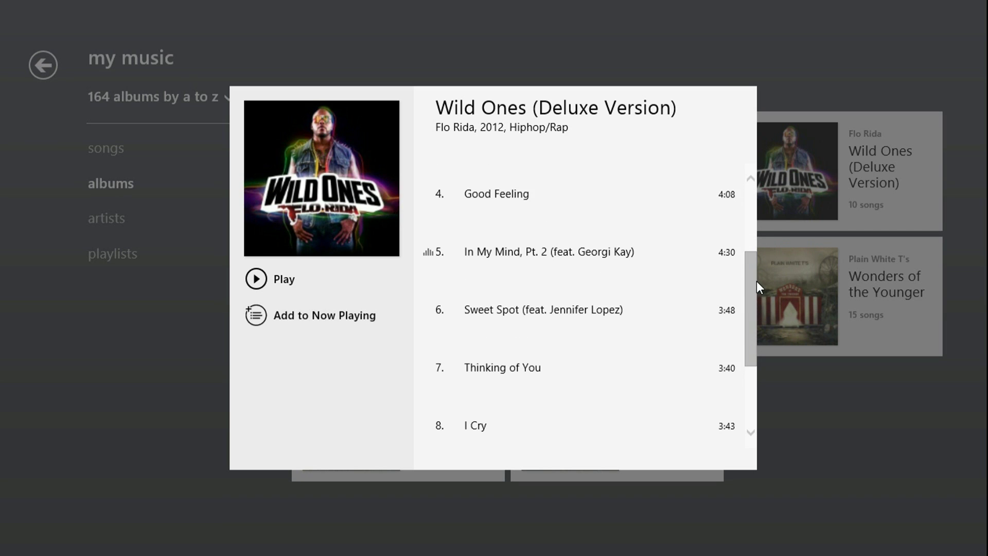
{"action": "left_click", "coordinate": [503, 260]}
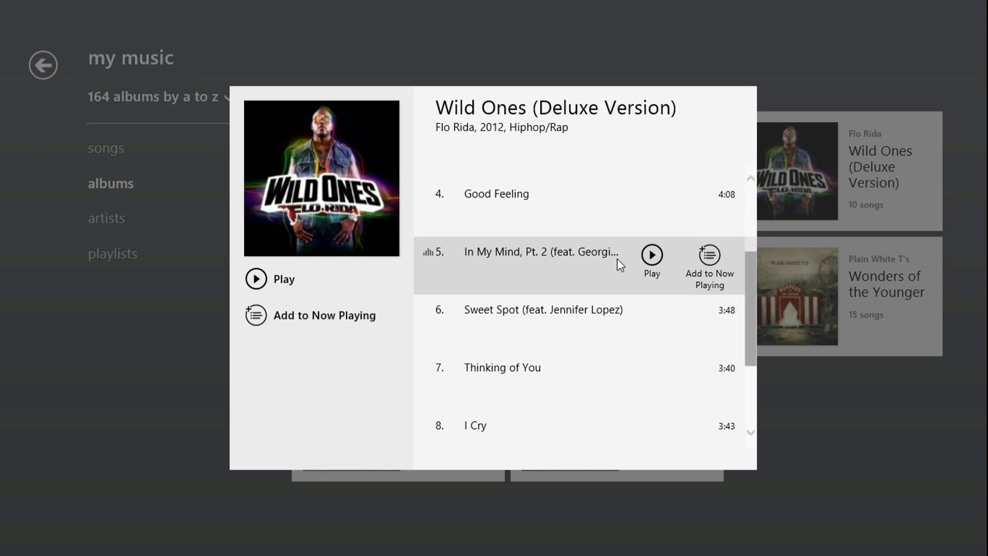
{"action": "left_click", "coordinate": [655, 259]}
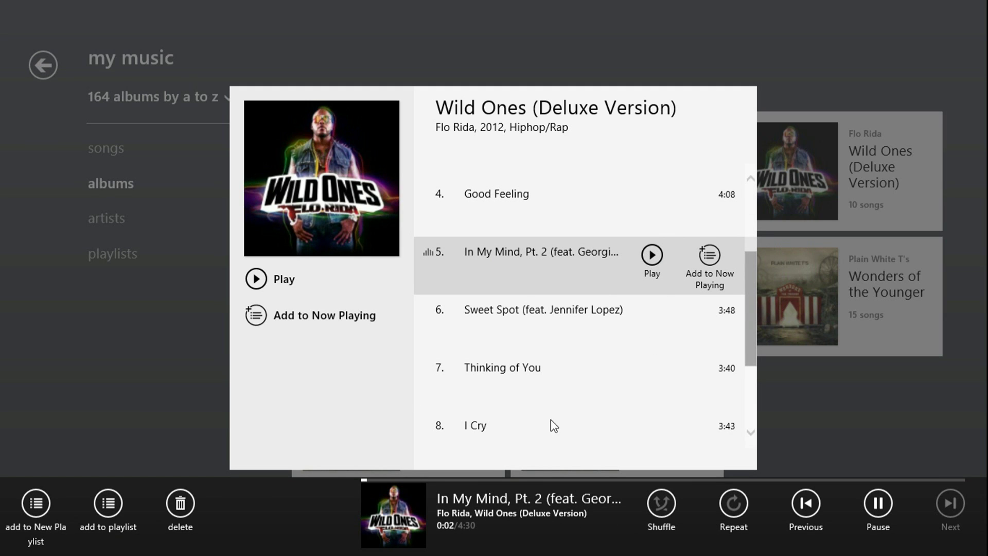
Pause, resume and re-pause In My Mind, Pt. 2 at 0:07, shown full-screen in Now Playing.
{"action": "left_click", "coordinate": [876, 503]}
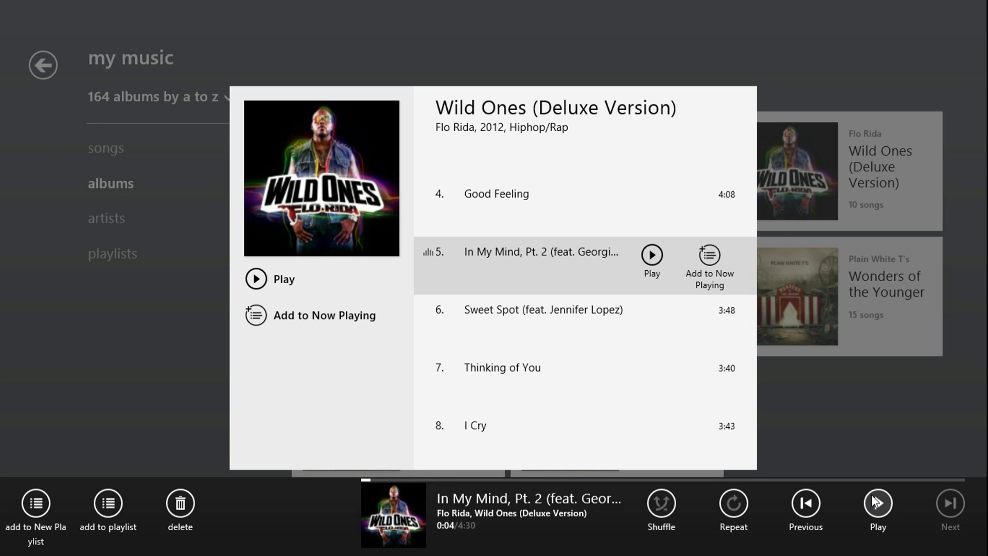
{"action": "left_click", "coordinate": [876, 501]}
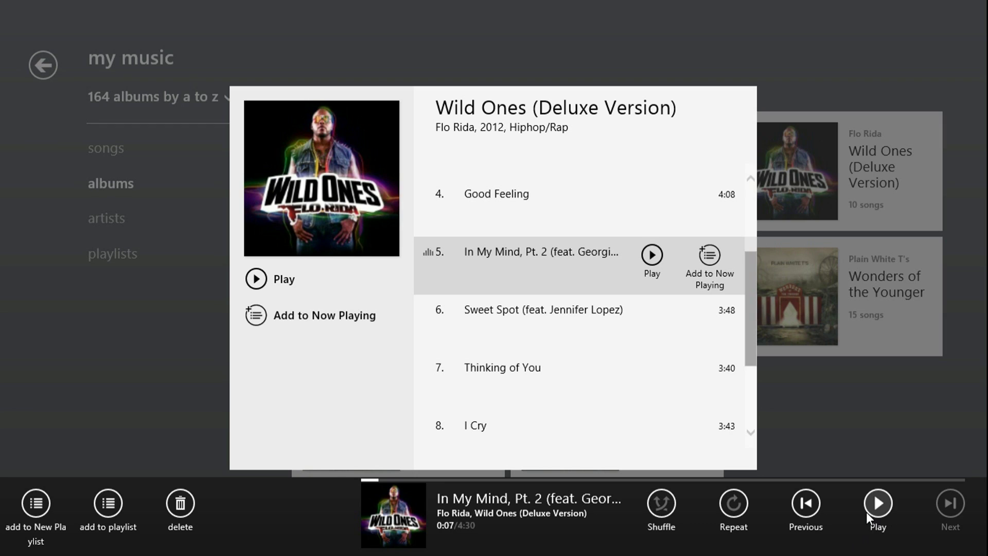
{"action": "left_click", "coordinate": [866, 512]}
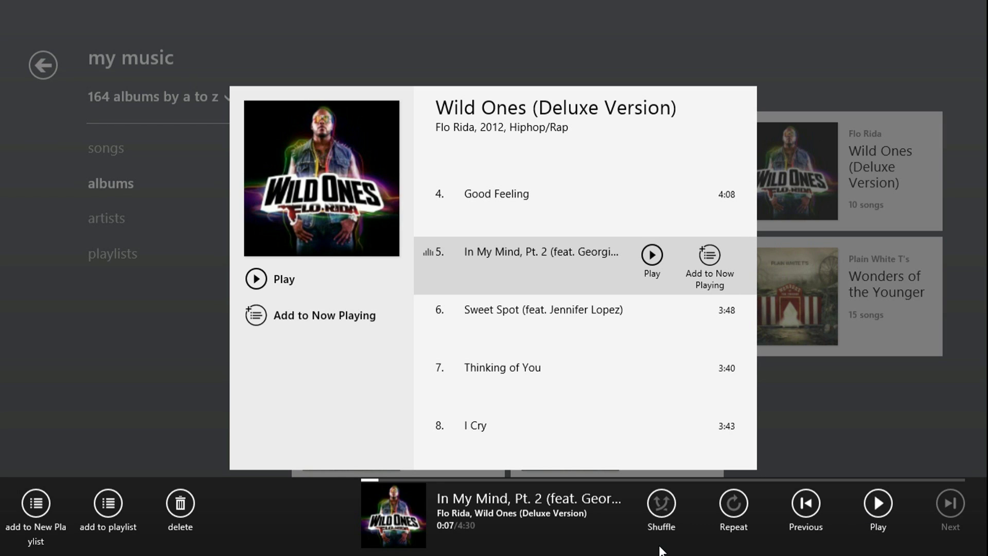
{"action": "left_click", "coordinate": [391, 518]}
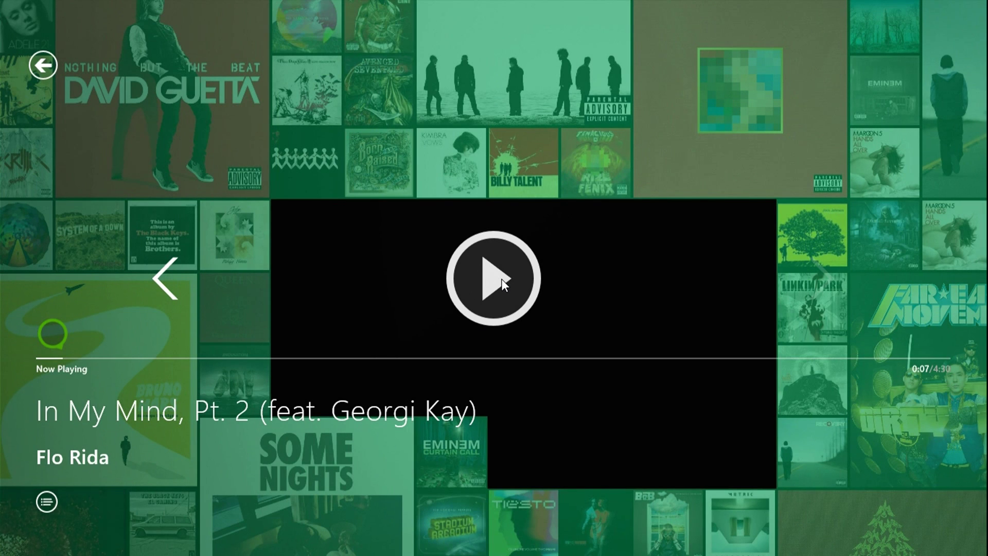
Seek In My Mind, Pt. 2 past 3:20 to its end, then go back to the albums.
{"action": "left_click", "coordinate": [502, 283]}
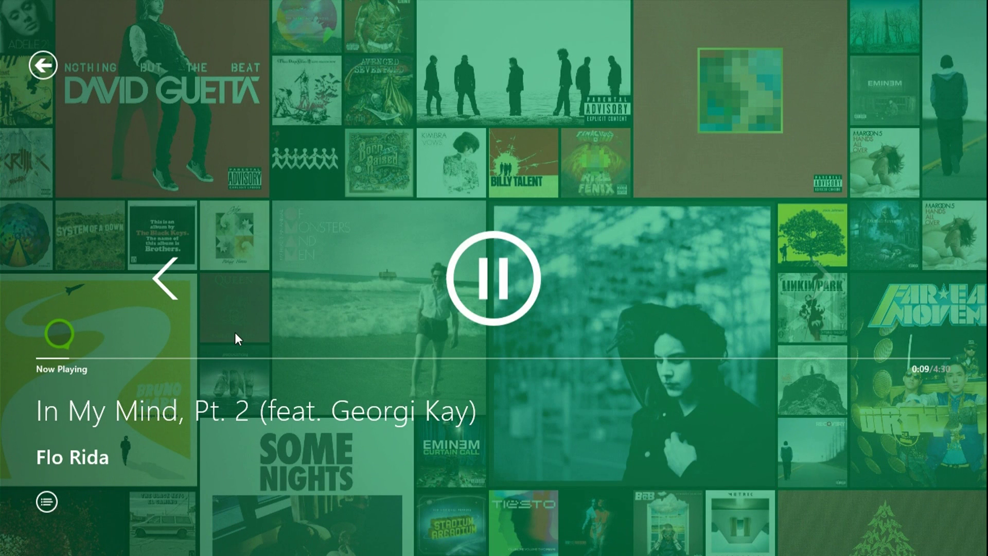
{"action": "left_click_drag", "start_coordinate": [83, 343], "coordinate": [695, 396]}
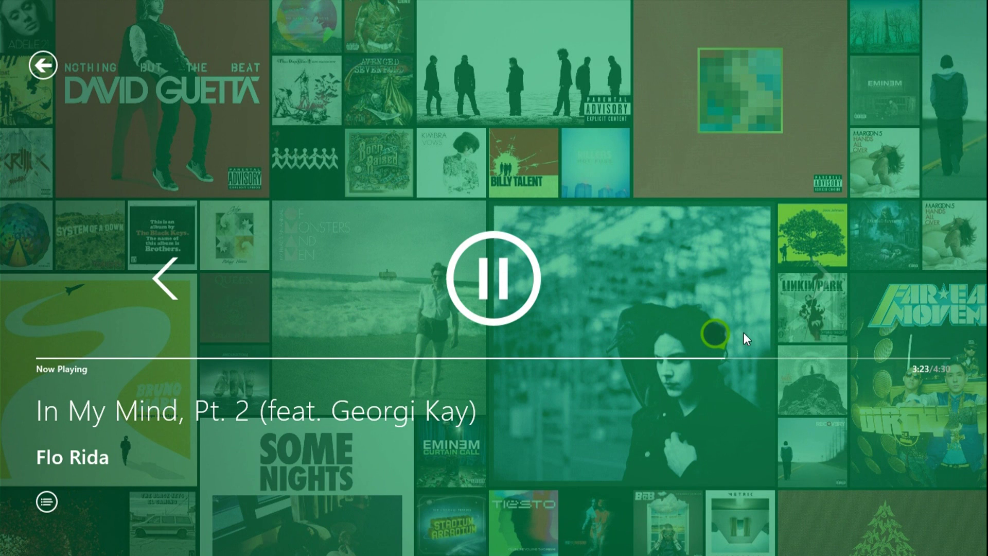
{"action": "left_click_drag", "start_coordinate": [719, 339], "coordinate": [916, 366]}
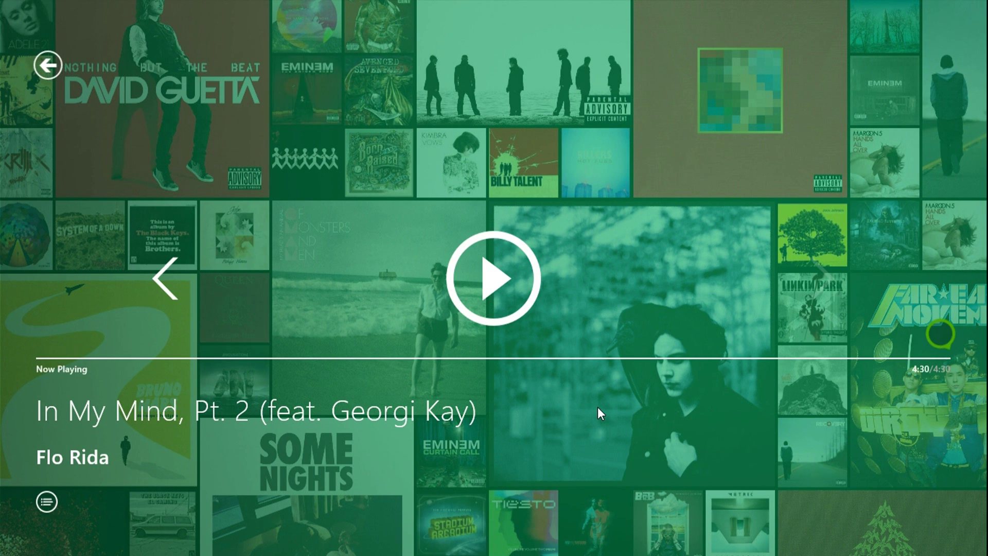
{"action": "key", "text": "BackSpace"}
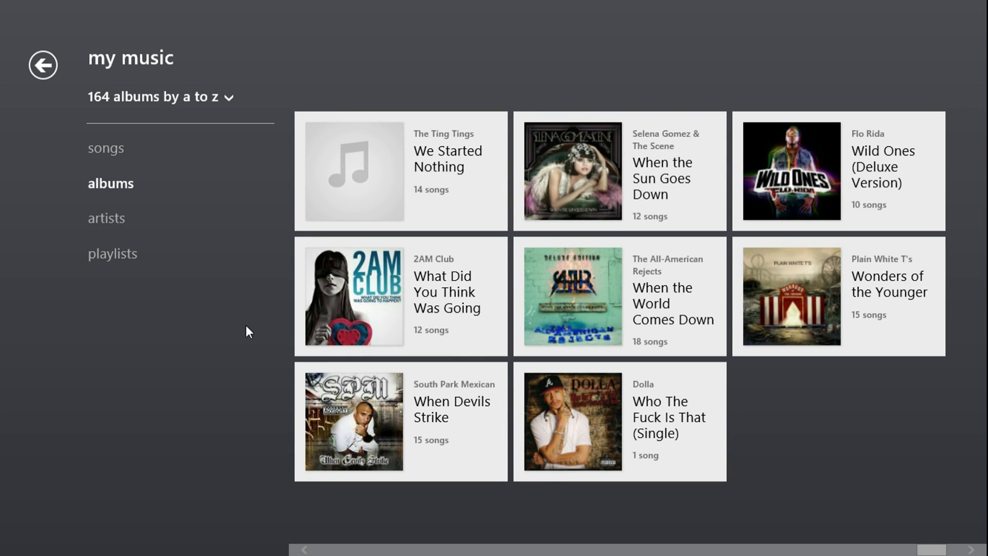
Add Flo Rida's Wild Ones (Deluxe Version) album to New Playlist, giving 10 songs, 38 min 9 sec.
{"action": "right_click", "coordinate": [797, 186]}
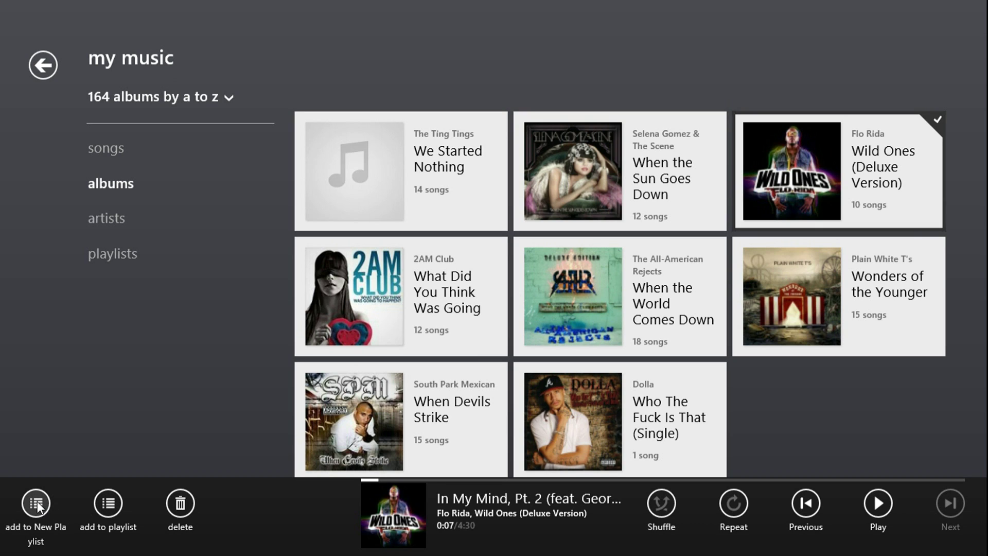
{"action": "left_click", "coordinate": [122, 503]}
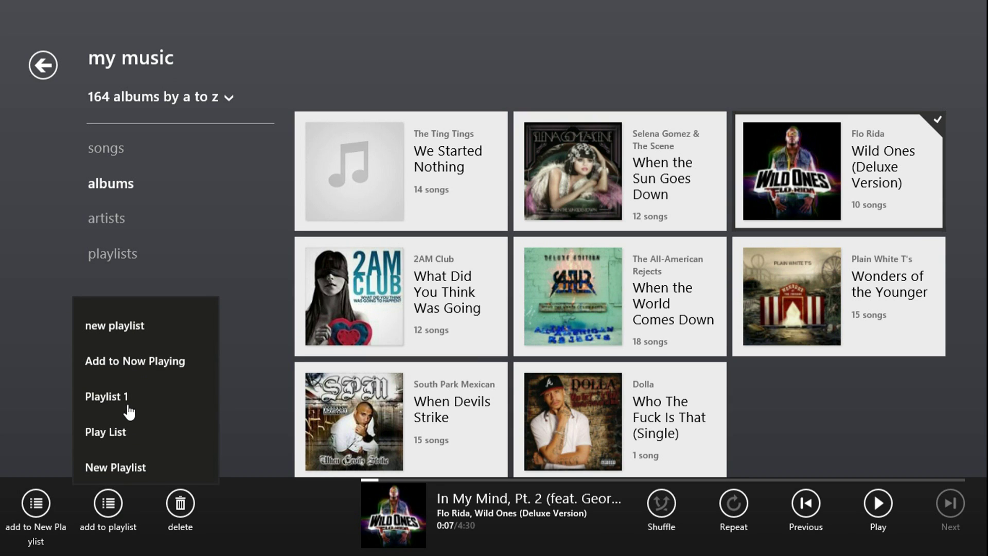
{"action": "left_click", "coordinate": [129, 467]}
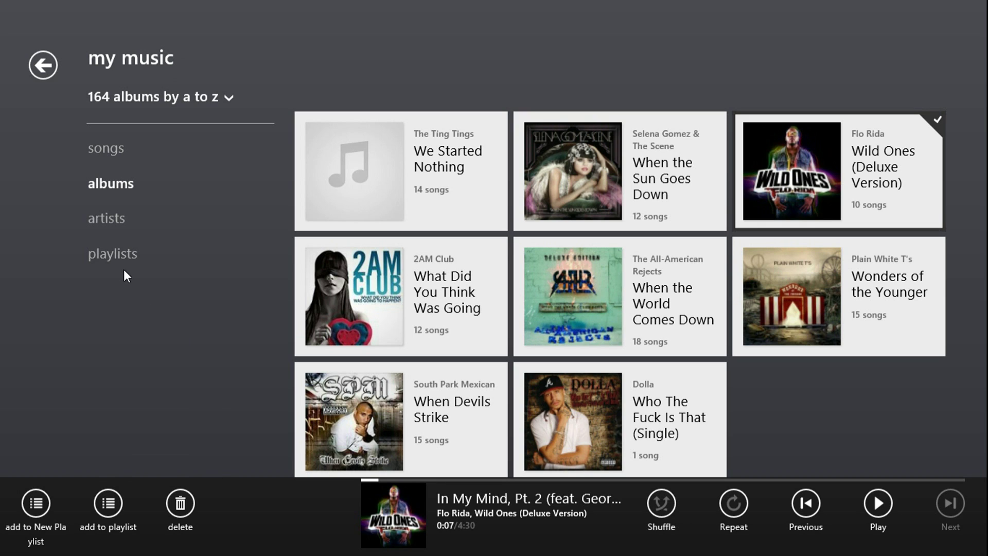
{"action": "left_click", "coordinate": [116, 256]}
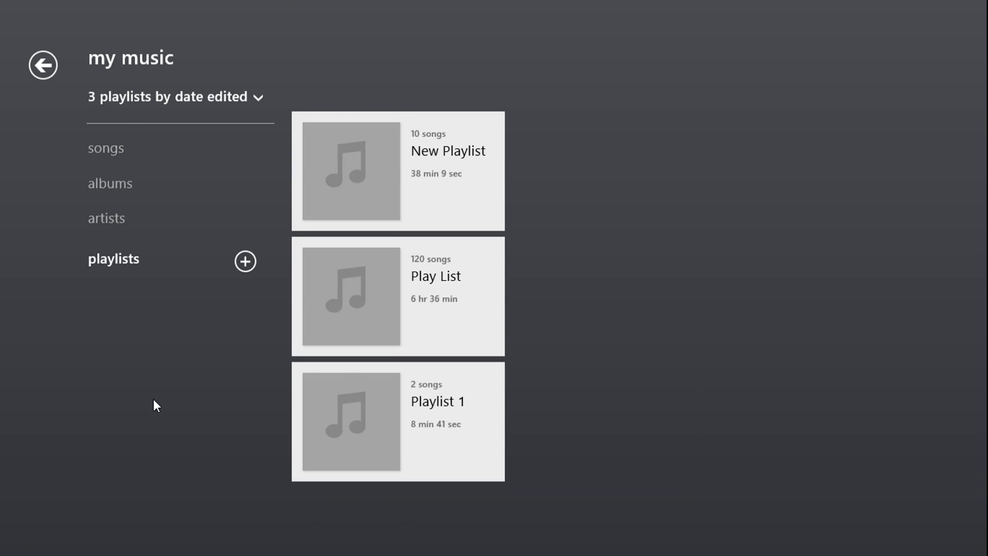
Check New Playlist's Wild Ones songs, then return to the main music hub.
{"action": "left_click", "coordinate": [386, 199]}
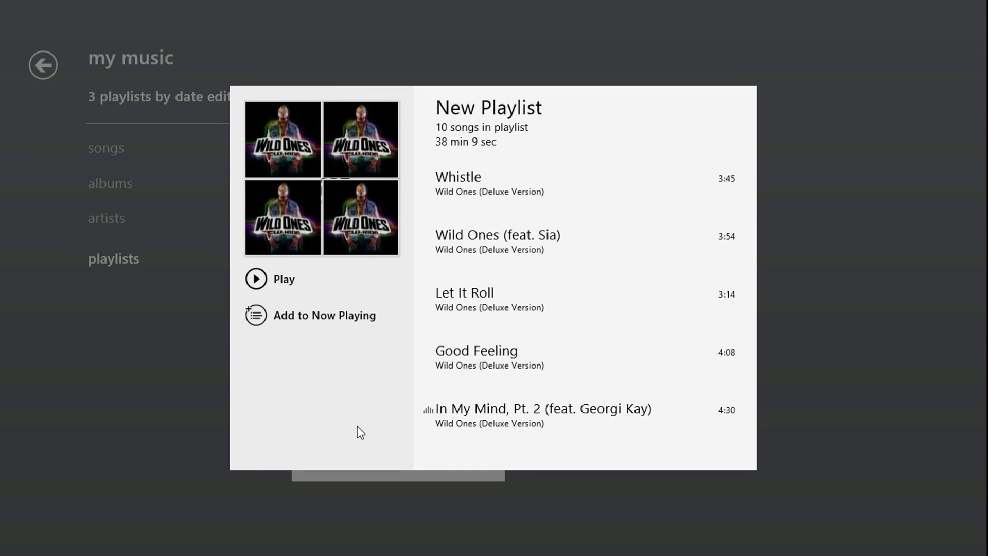
{"action": "left_click", "coordinate": [175, 416]}
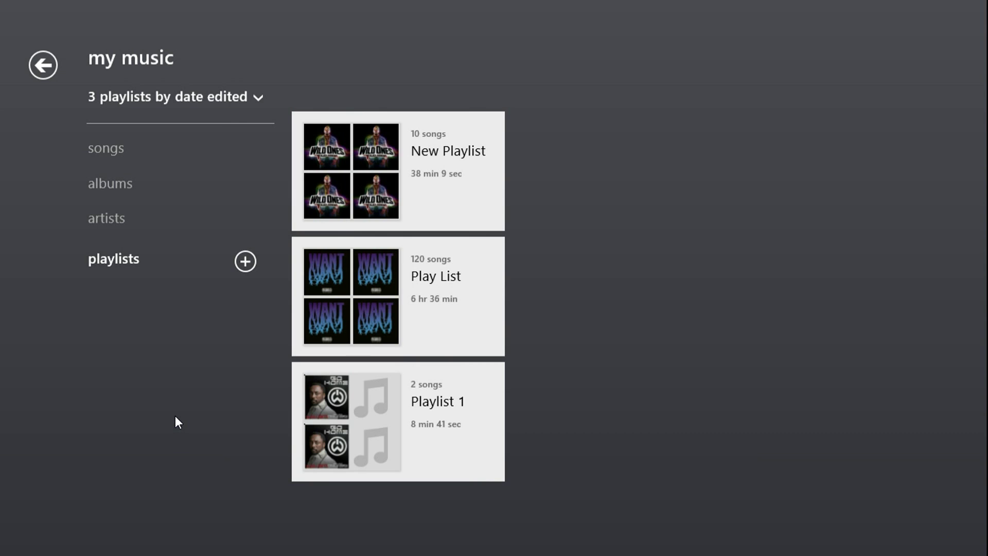
{"action": "left_click", "coordinate": [43, 65]}
Scroll right to the popular section and open Pitbull's Back in Time (2012) album details.
{"action": "scroll", "coordinate": [99, 323], "scroll_direction": "right", "scroll_amount": 2}
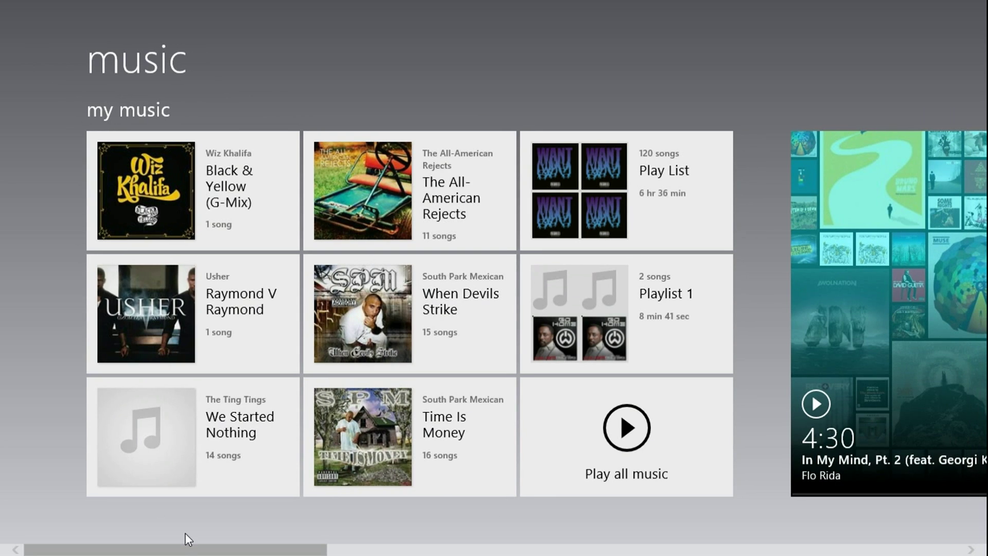
{"action": "scroll", "coordinate": [494, 313], "scroll_direction": "right", "scroll_amount": 5}
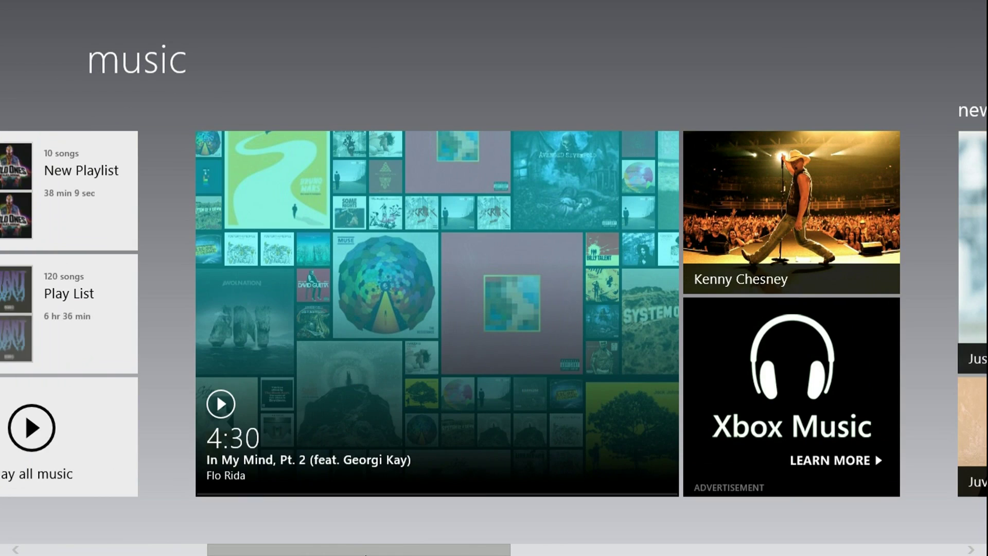
{"action": "scroll", "coordinate": [493, 314], "scroll_direction": "right", "scroll_amount": 2}
{"action": "left_click_drag", "start_coordinate": [417, 553], "coordinate": [823, 554]}
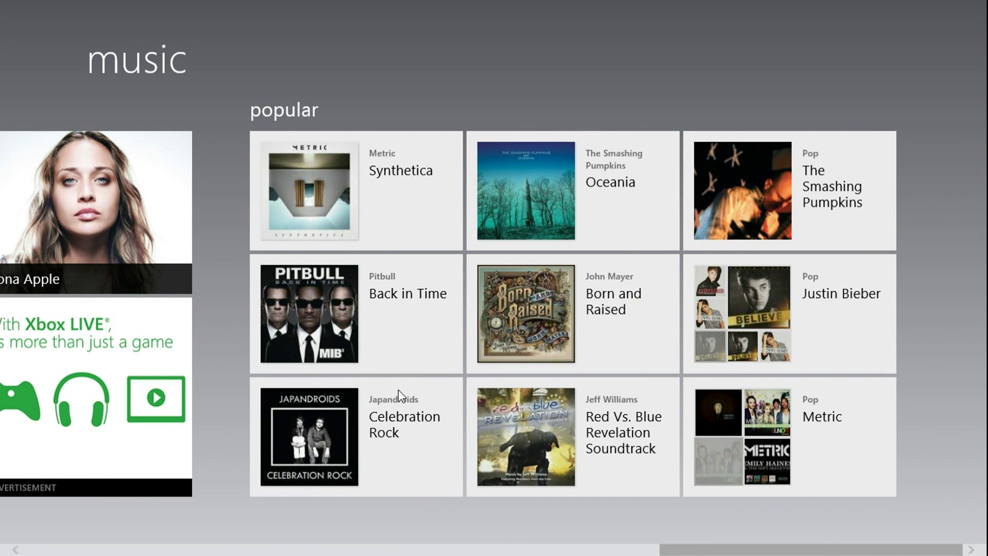
{"action": "left_click", "coordinate": [395, 334]}
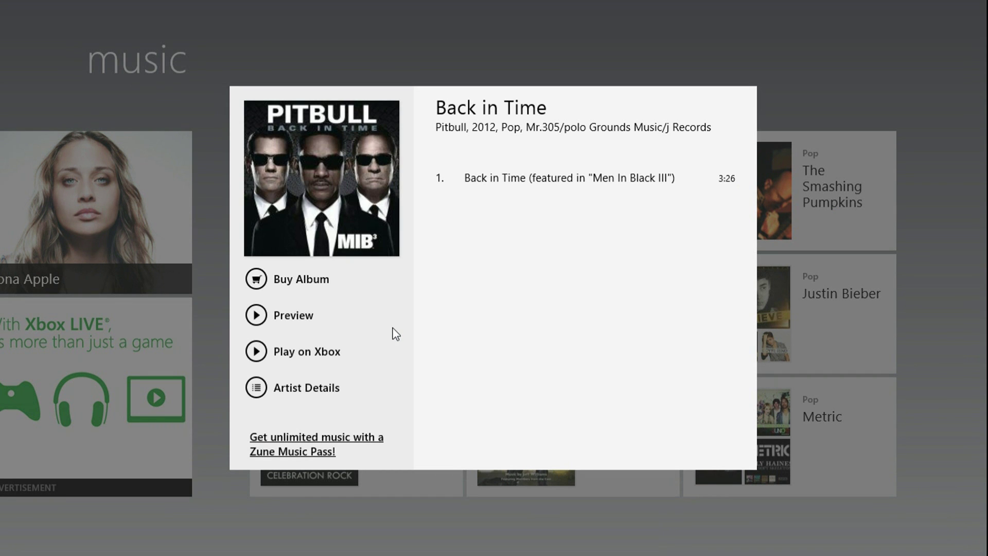
{"action": "left_click", "coordinate": [547, 180]}
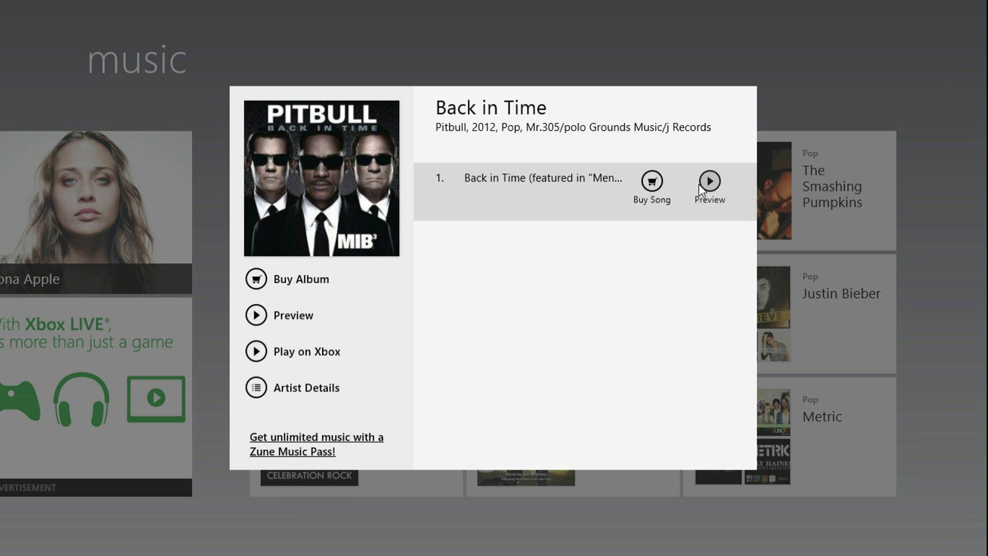
{"action": "left_click", "coordinate": [650, 185]}
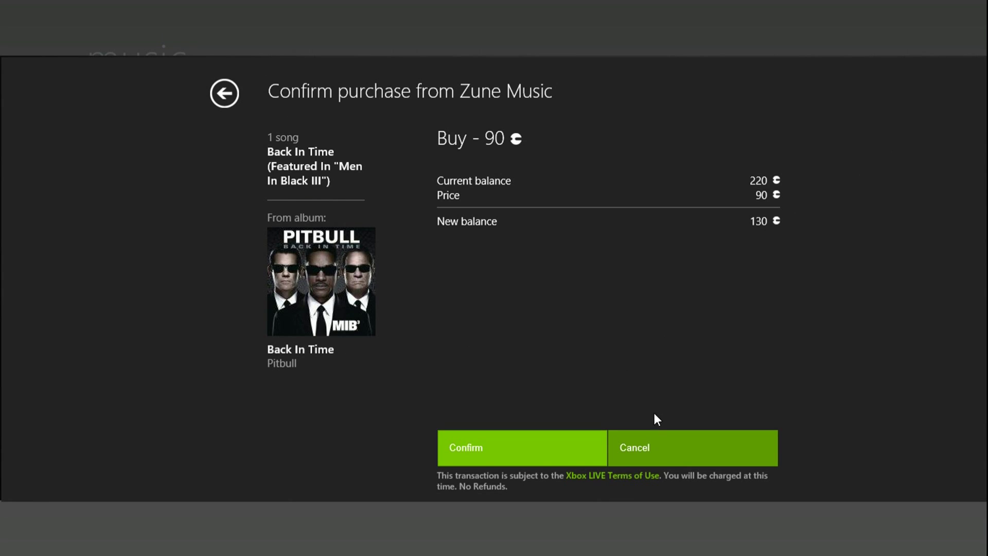
{"action": "left_click", "coordinate": [656, 444]}
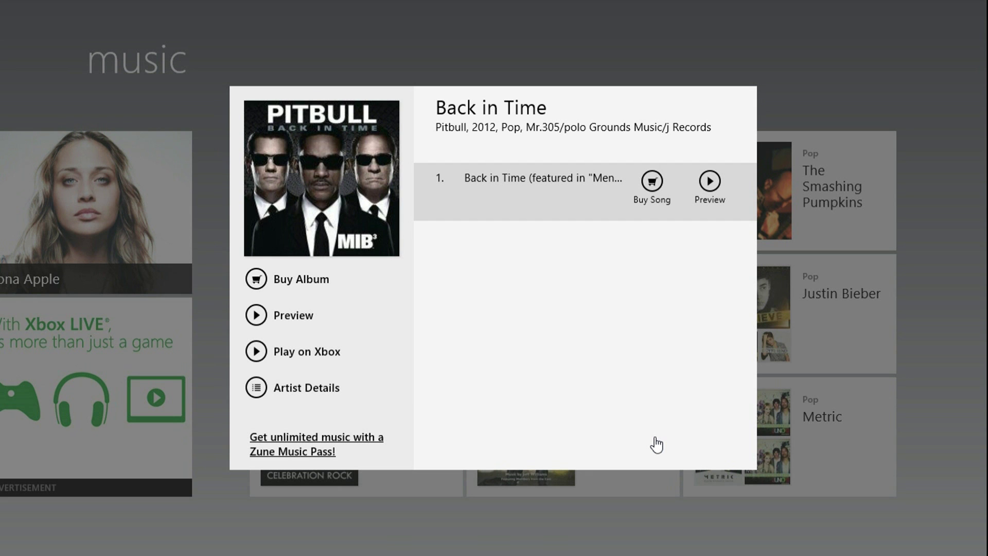
{"action": "left_click", "coordinate": [227, 472]}
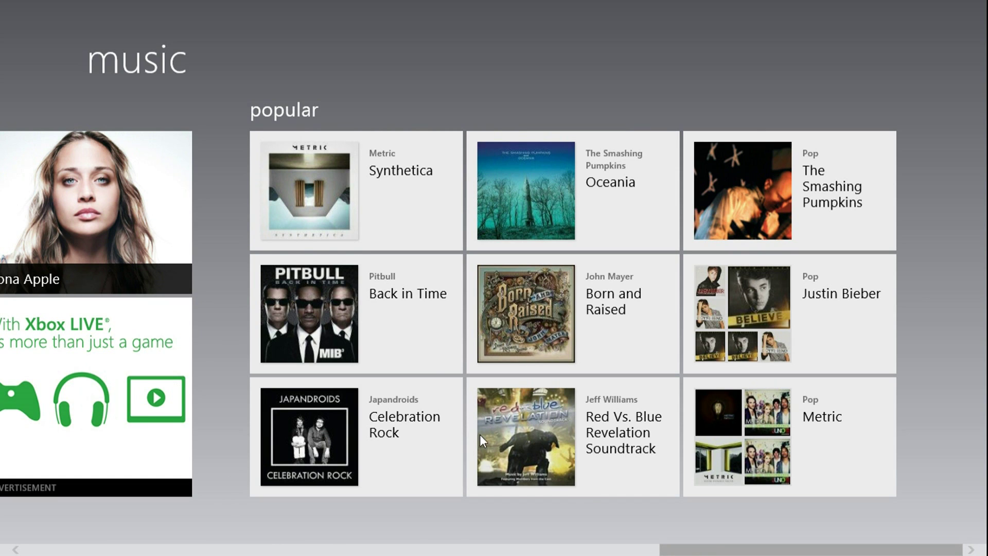
Go from the Back in Time album to Pitbull's artist page and open Planet Pit from his discography.
{"action": "left_click", "coordinate": [416, 338]}
{"action": "left_click", "coordinate": [267, 393]}
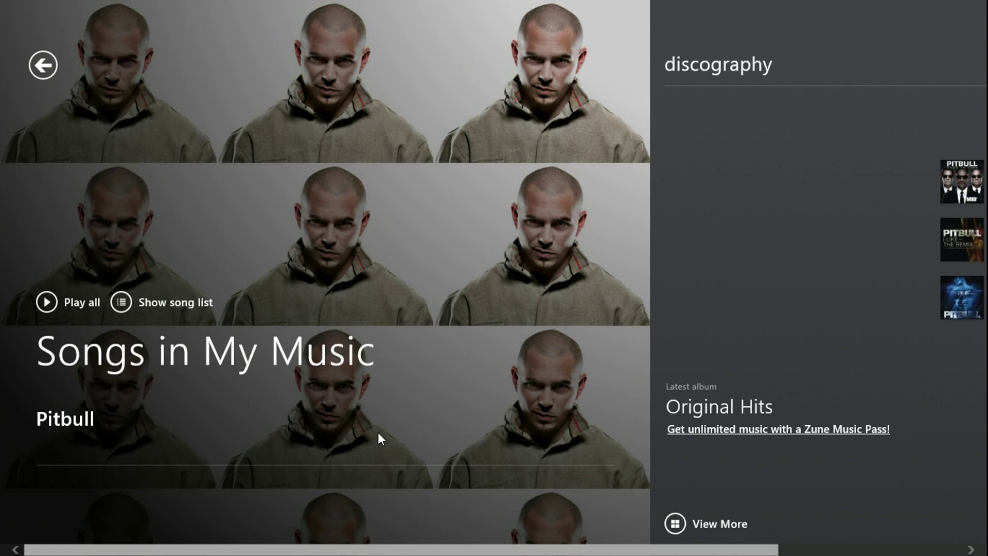
{"action": "scroll", "coordinate": [219, 552], "scroll_direction": "down", "scroll_amount": 3}
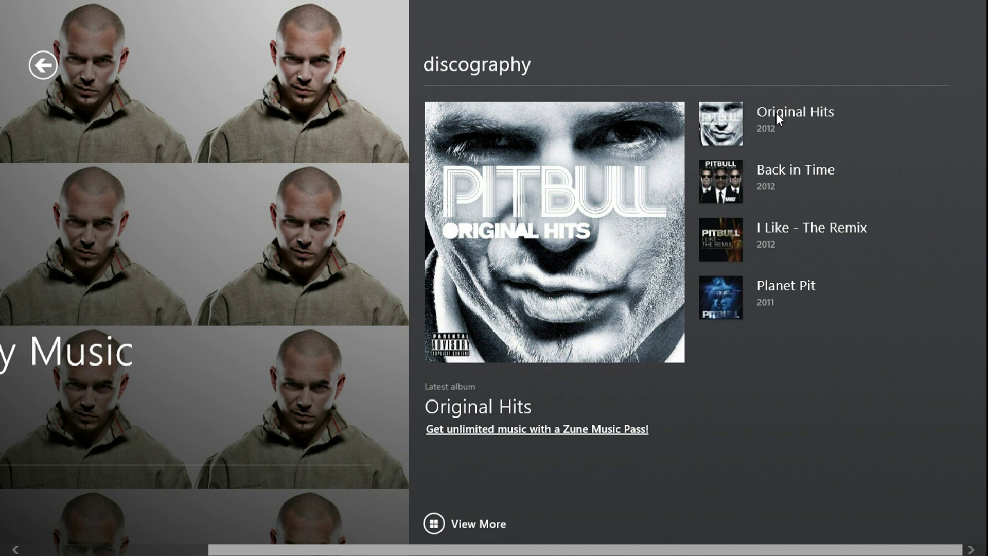
{"action": "left_click", "coordinate": [759, 296]}
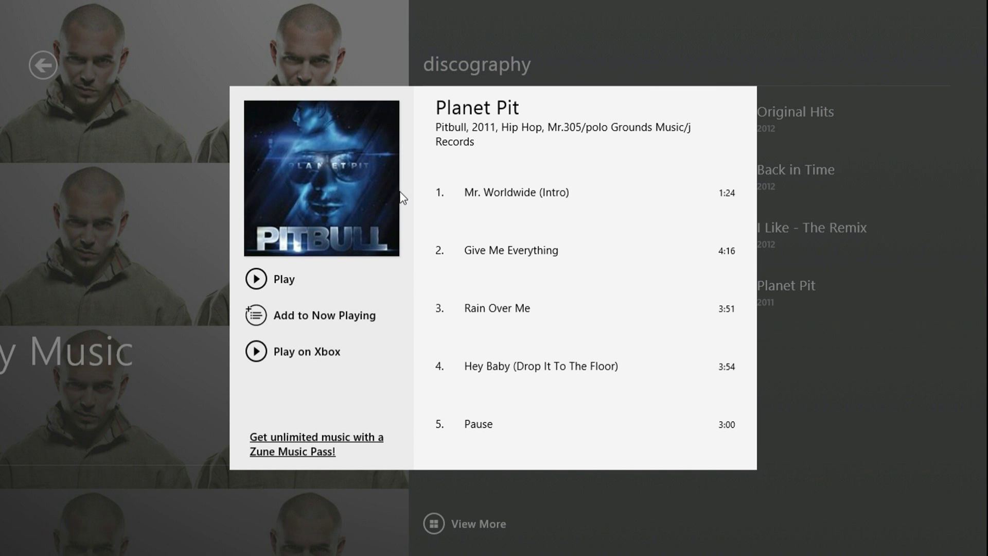
Close Planet Pit and return to the music hub's new releases section.
{"action": "scroll", "coordinate": [556, 48], "scroll_direction": "down", "scroll_amount": 5}
{"action": "left_click", "coordinate": [47, 72]}
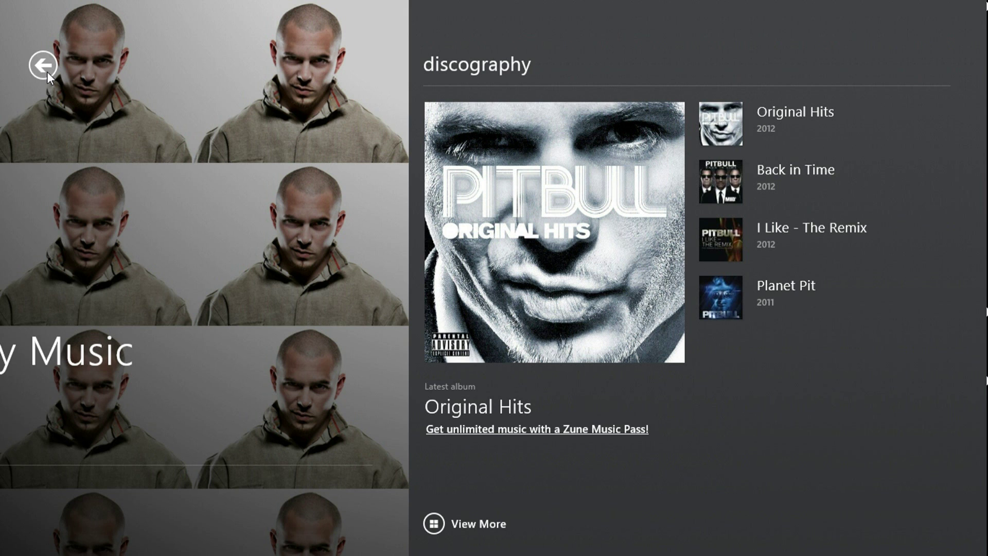
{"action": "left_click", "coordinate": [47, 72]}
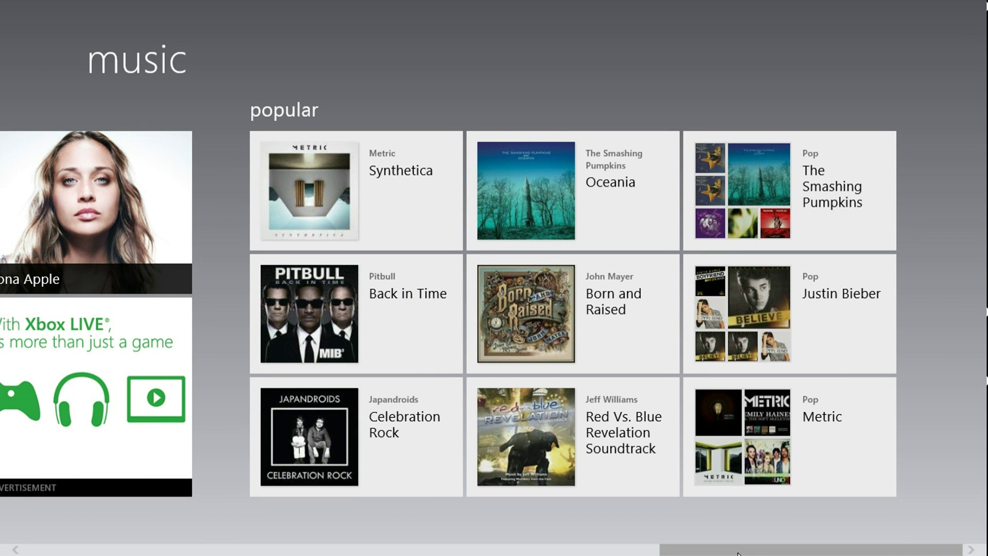
{"action": "left_click_drag", "start_coordinate": [738, 553], "coordinate": [383, 546]}
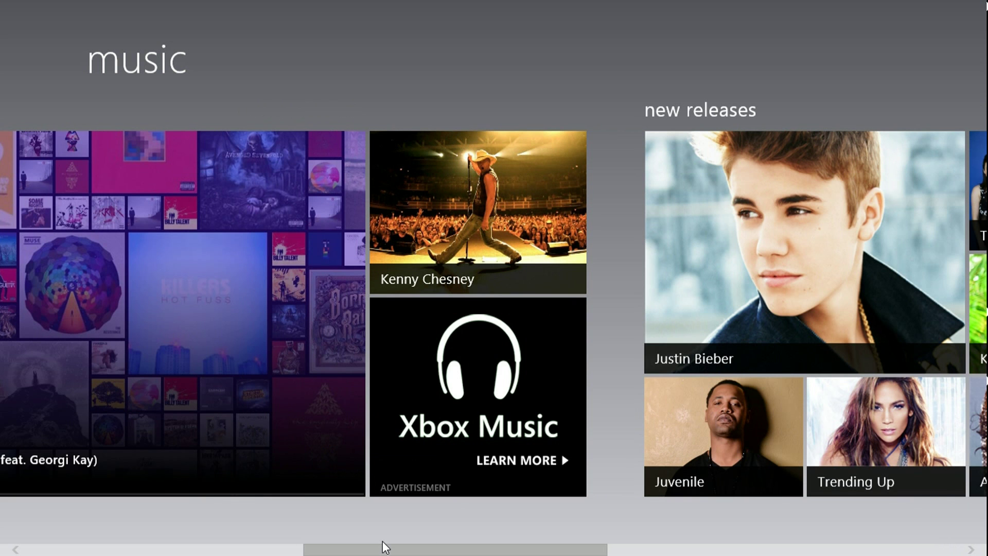